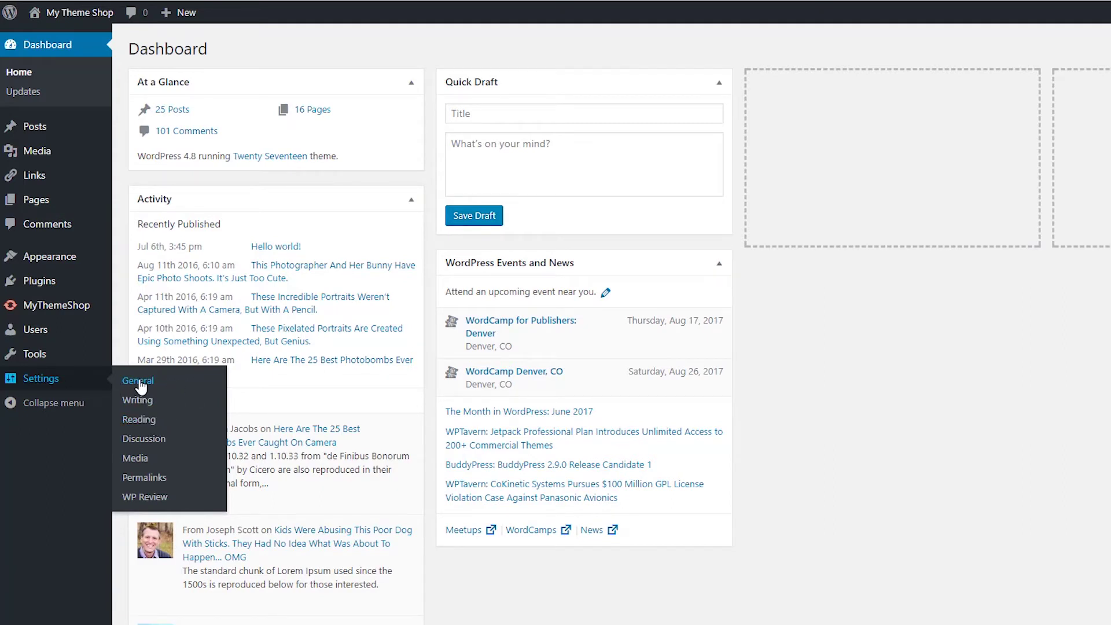
# Step: Go to Settings > General and place the cursor in the Site Address (URL) field
pyautogui.click(140, 383)
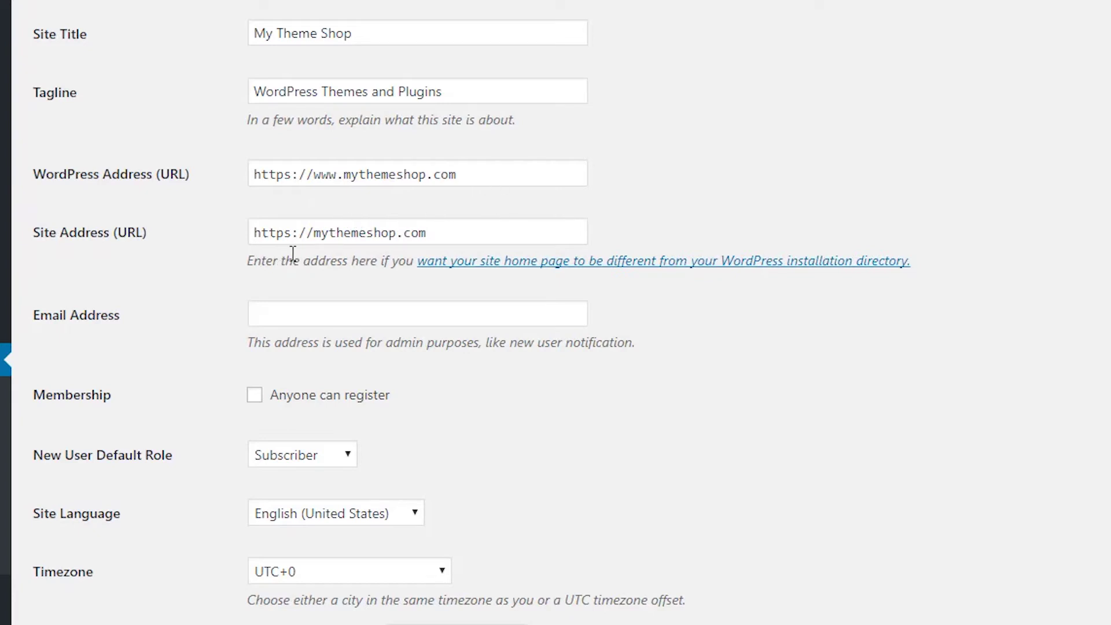
pyautogui.click(310, 236)
pyautogui.write('www.')
pyautogui.click(508, 180)
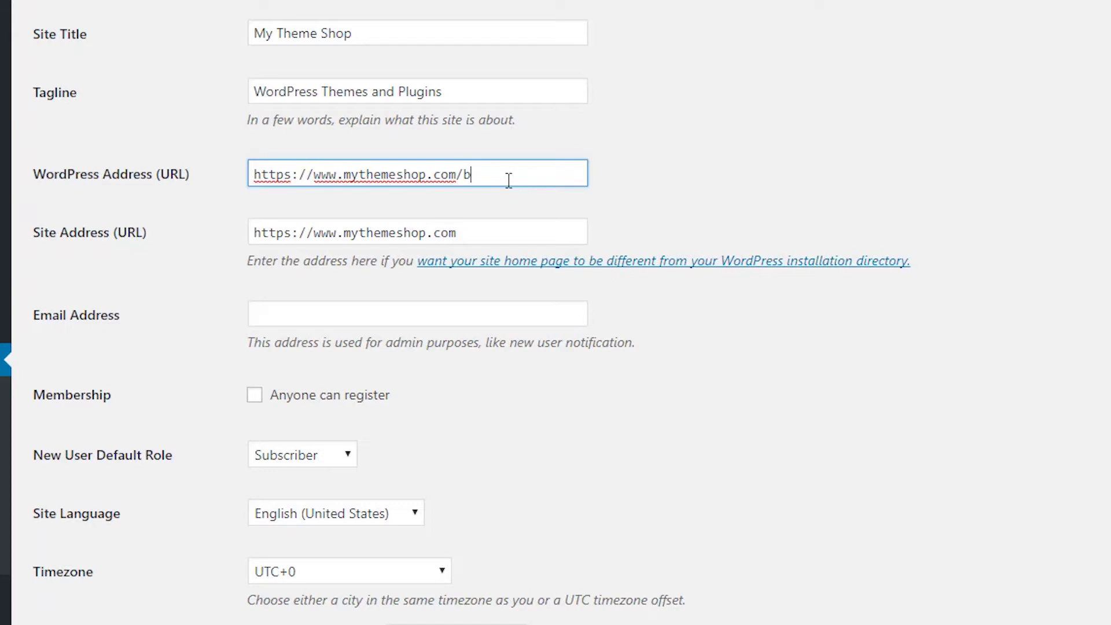
pyautogui.write('/blog')
pyautogui.click(659, 200)
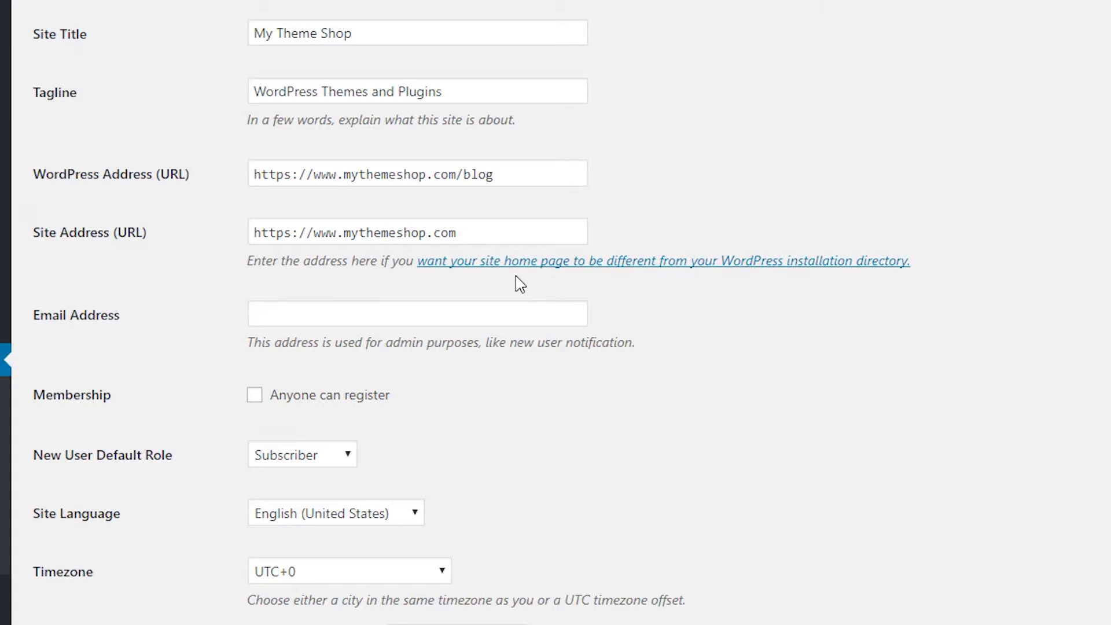
pyautogui.moveTo(464, 174); pyautogui.dragTo(586, 173)
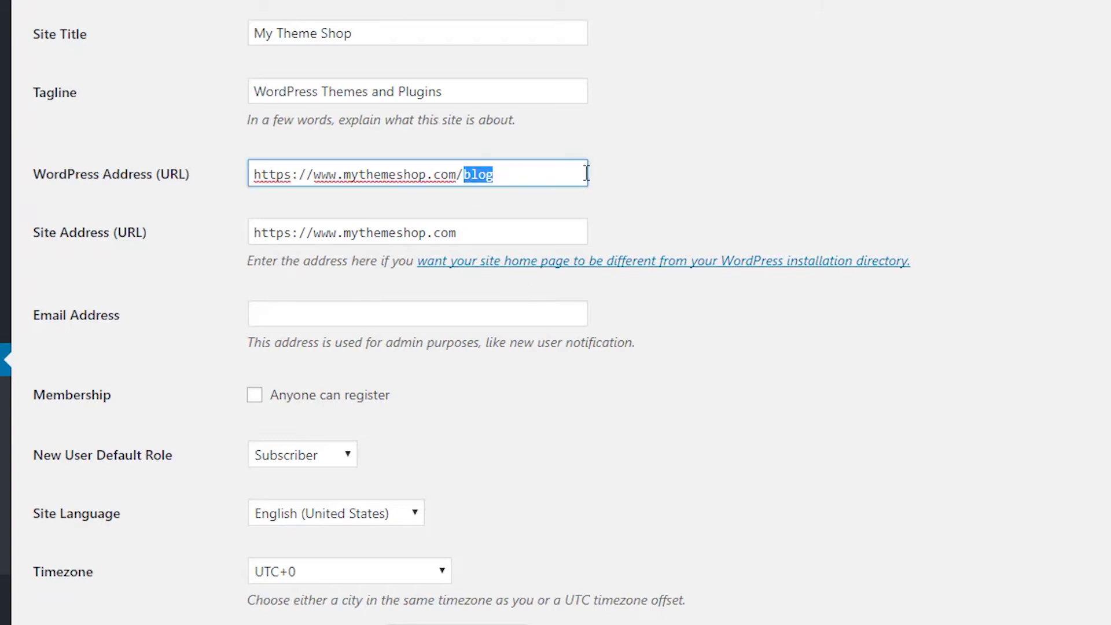
pyautogui.press('BackSpace')
pyautogui.press('BackSpace')
pyautogui.click(315, 237)
pyautogui.press('BackSpace')
pyautogui.press('BackSpace')
pyautogui.press('BackSpace')
pyautogui.press('BackSpace')
pyautogui.click(315, 237)
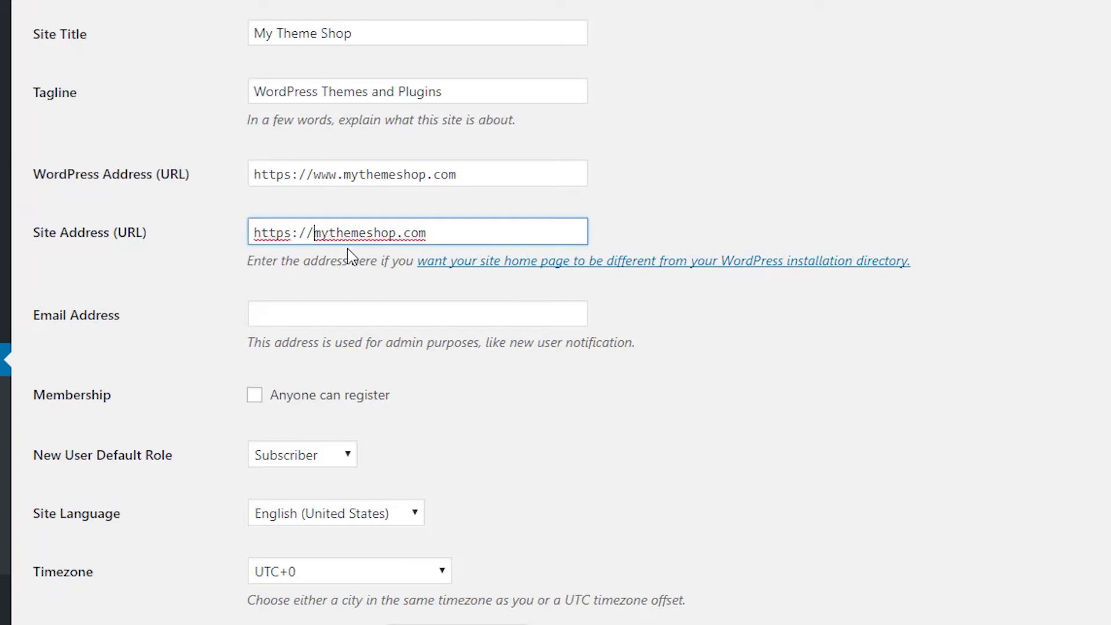
pyautogui.write('www.')
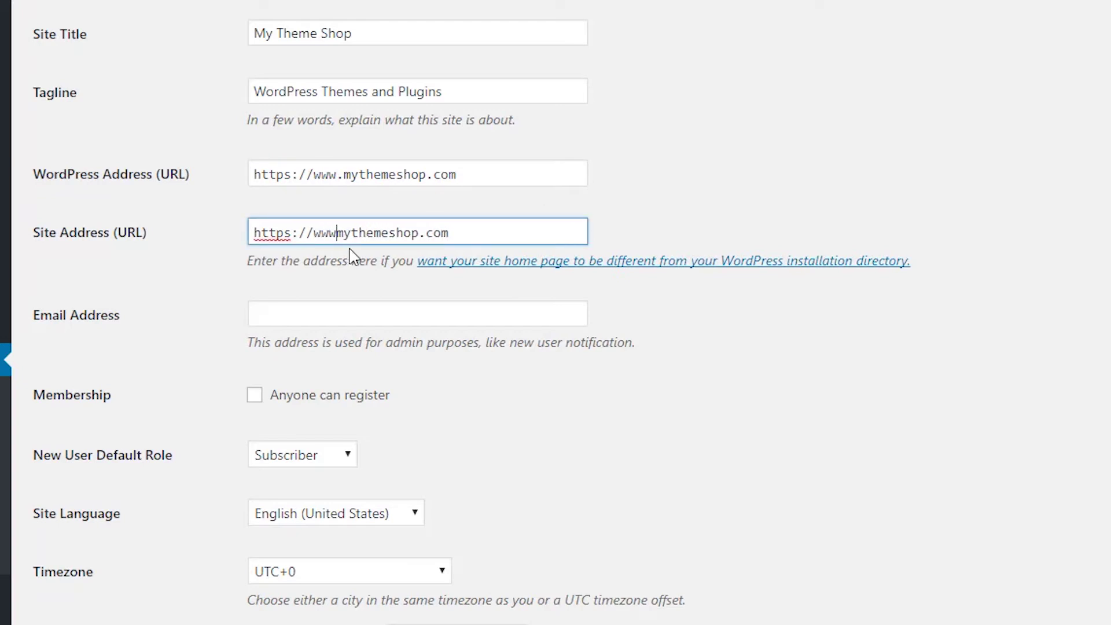
pyautogui.click(672, 227)
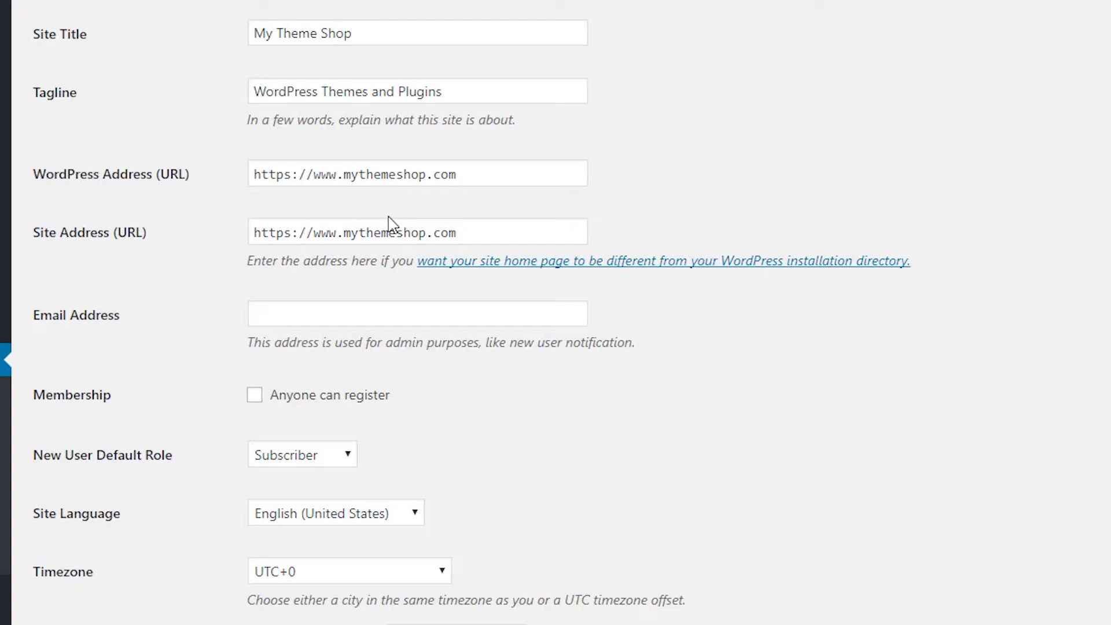
pyautogui.click(481, 173)
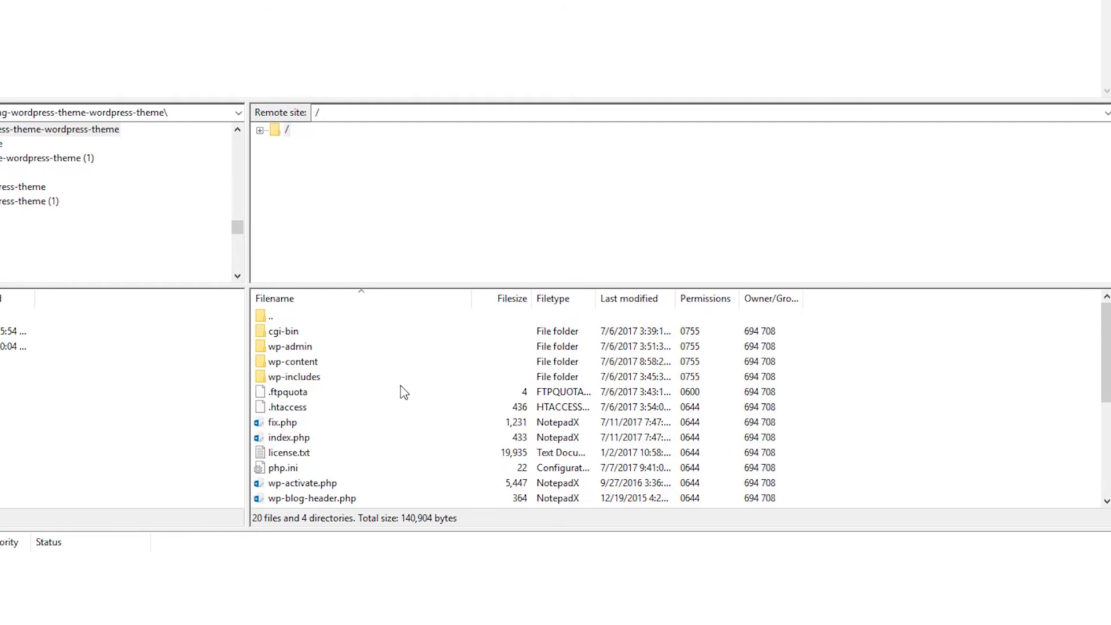
# Step: Find wp-config.php in the remote file list and open it with View/Edit
pyautogui.scroll(-1, 403, 392)
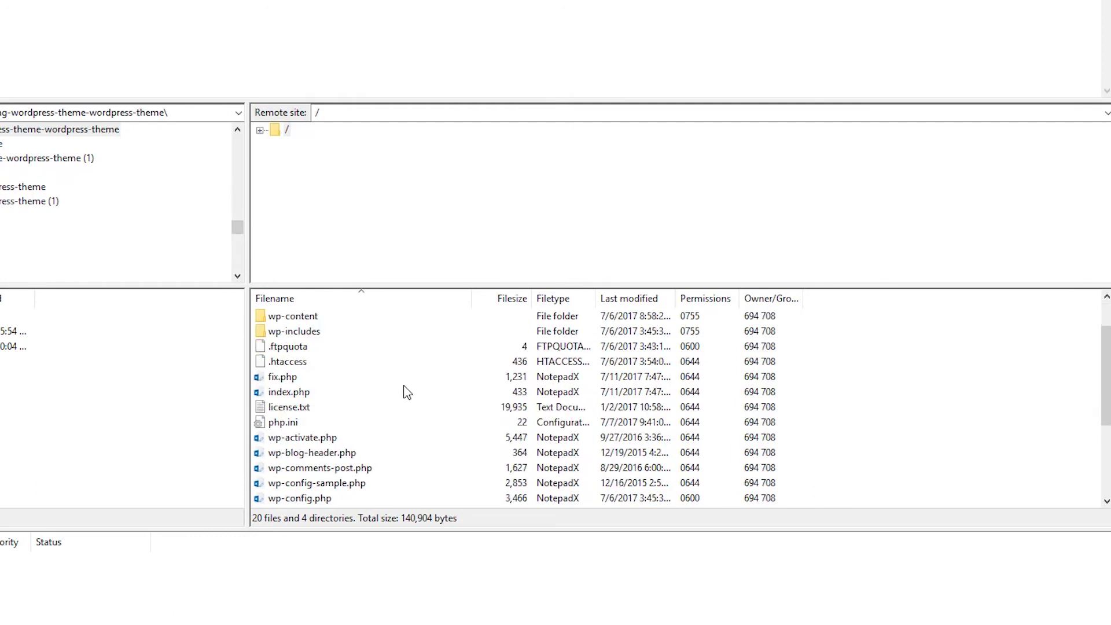
pyautogui.scroll(-3, 405, 392)
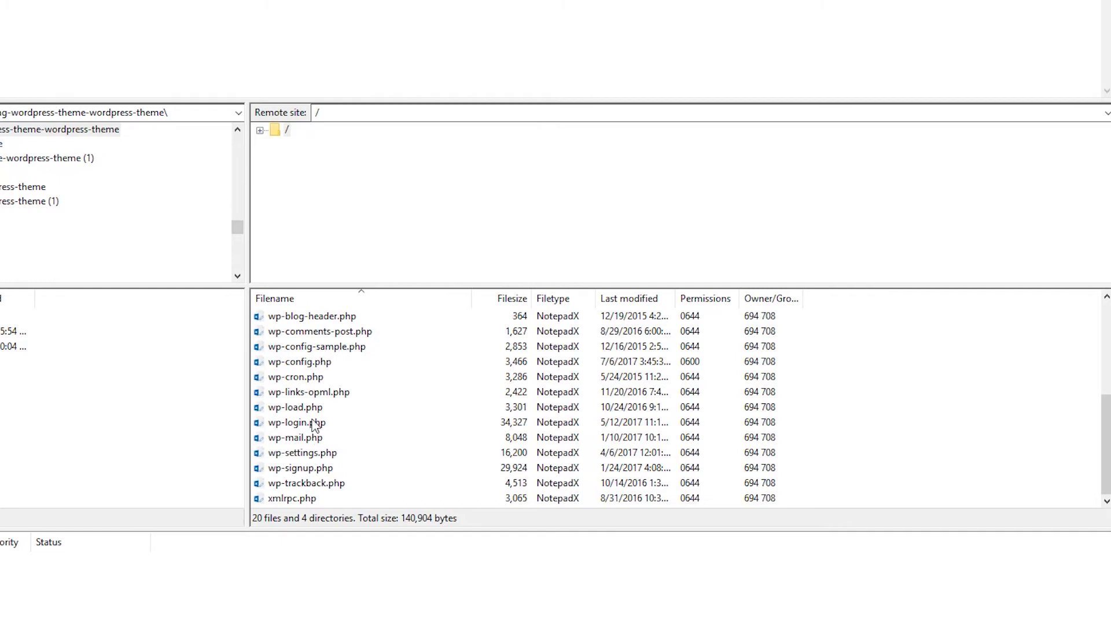
pyautogui.click(313, 362)
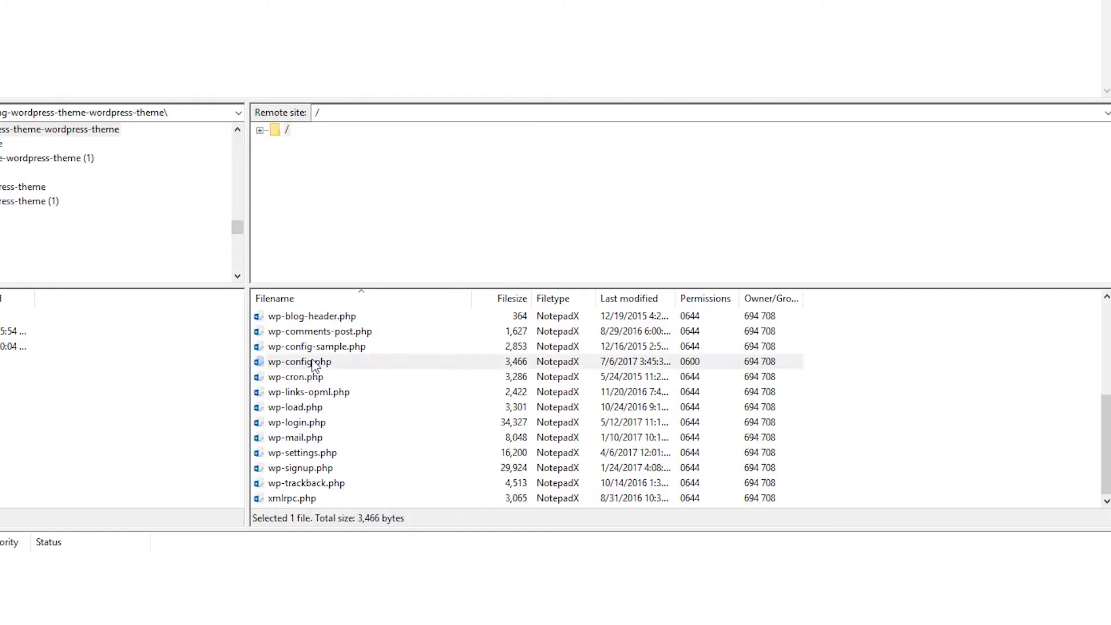
pyautogui.rightClick(313, 364)
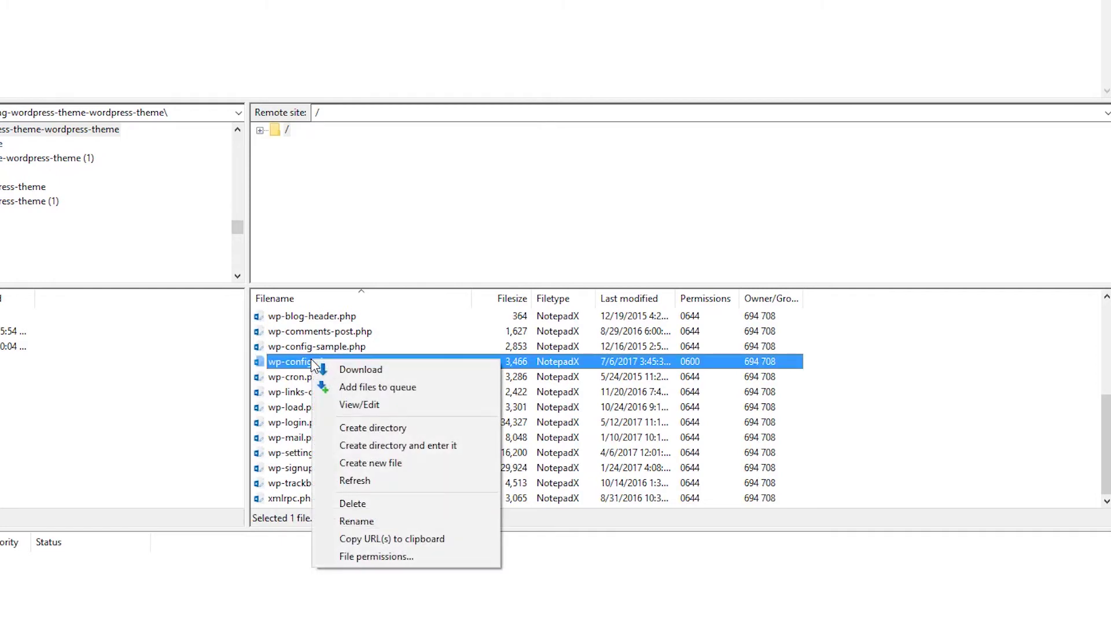
pyautogui.click(355, 405)
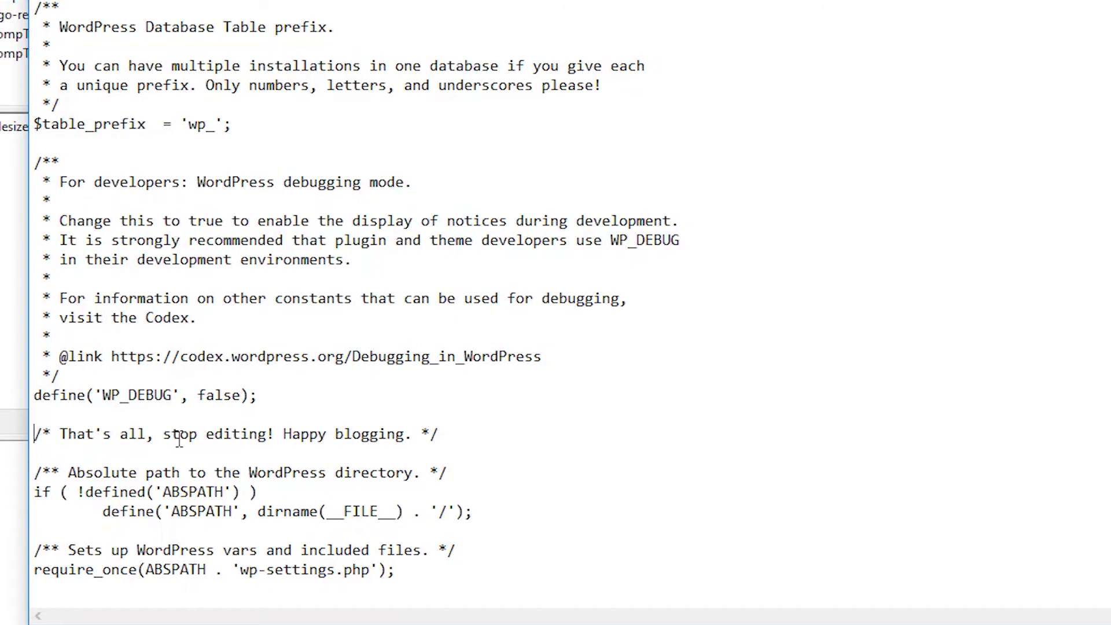
pyautogui.moveTo(493, 428); pyautogui.dragTo(19, 435)
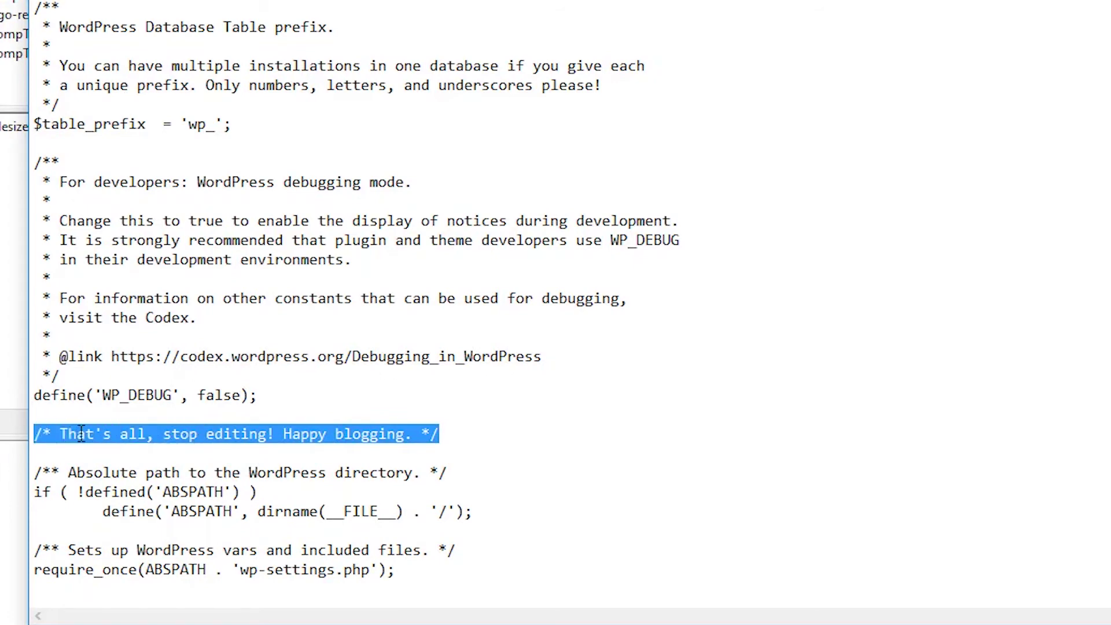
pyautogui.click(539, 436)
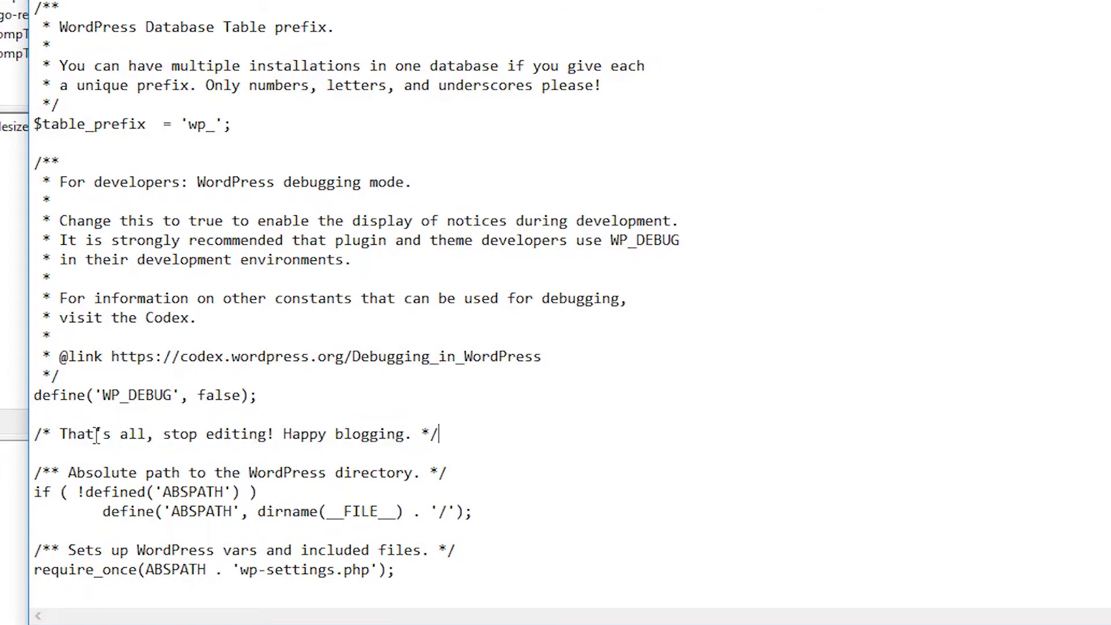
pyautogui.click(33, 432)
pyautogui.press('Return')
pyautogui.press('Return')
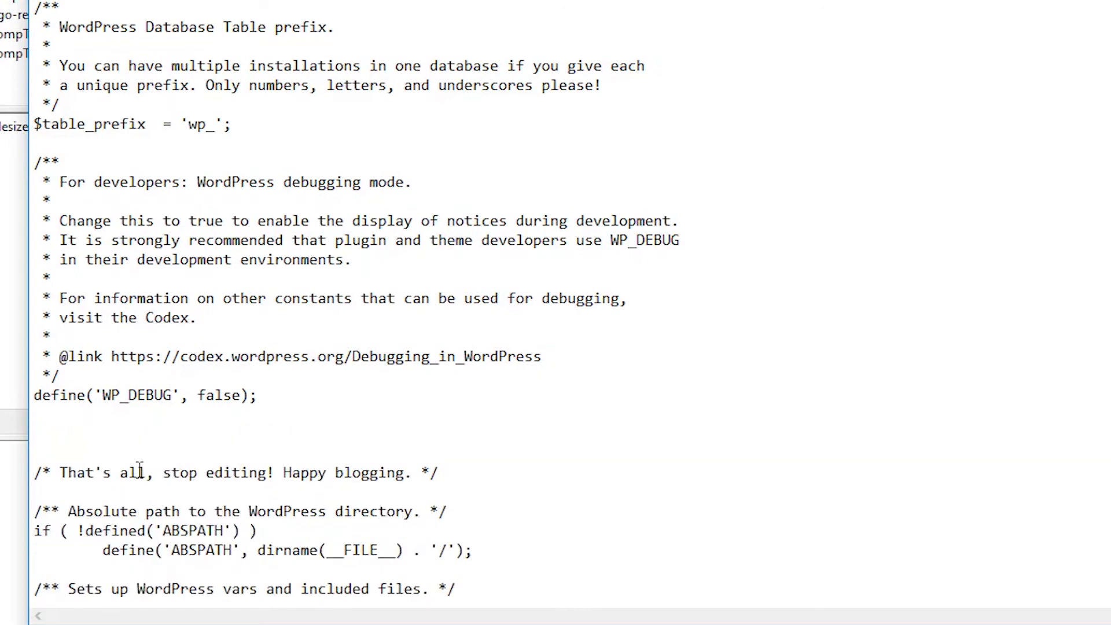
pyautogui.click(48, 421)
pyautogui.rightClick(48, 427)
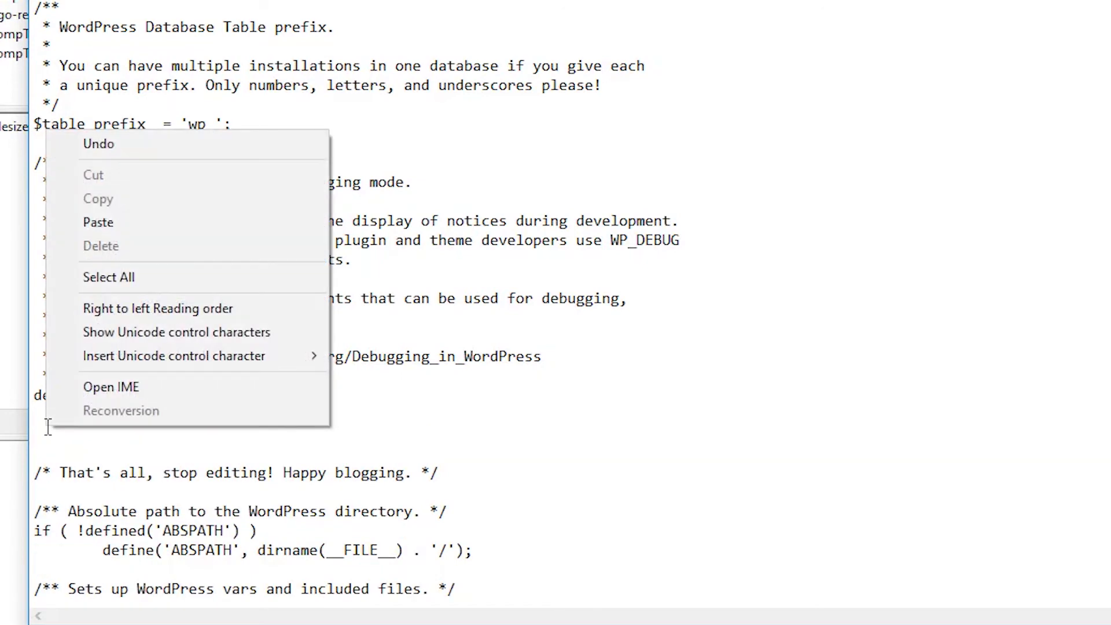
pyautogui.click(109, 224)
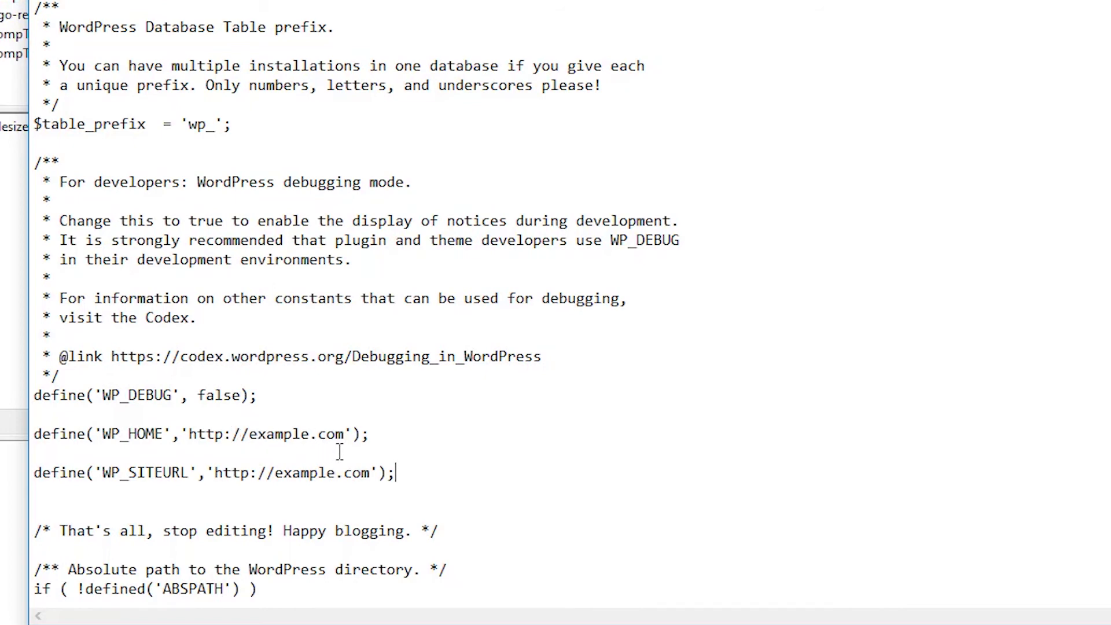
pyautogui.click(249, 435)
pyautogui.write('www.')
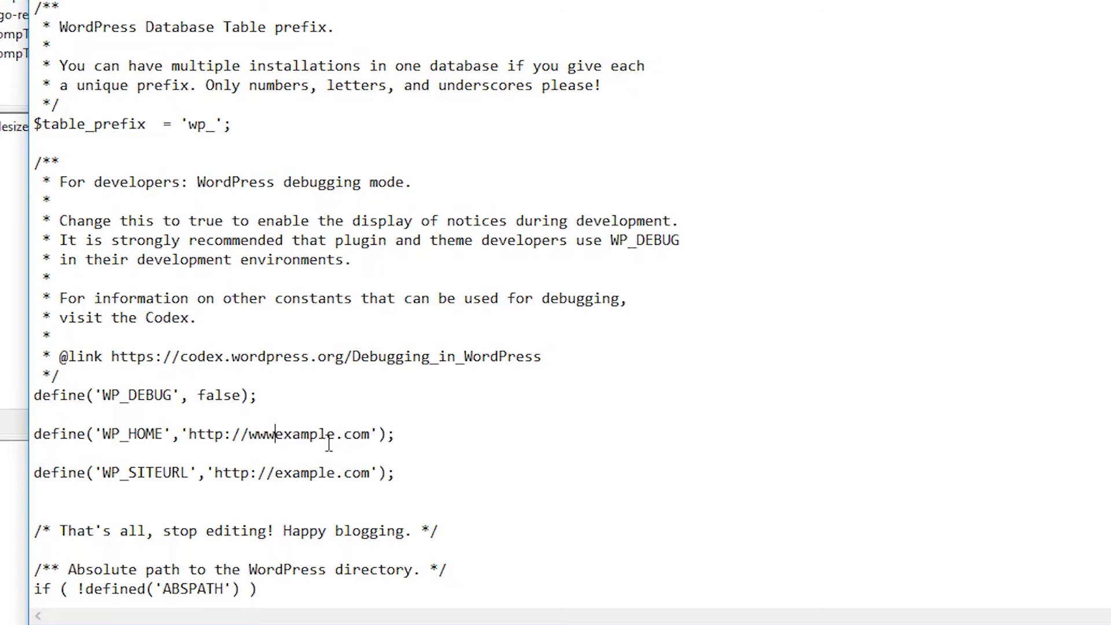
pyautogui.click(275, 475)
pyautogui.write('www')
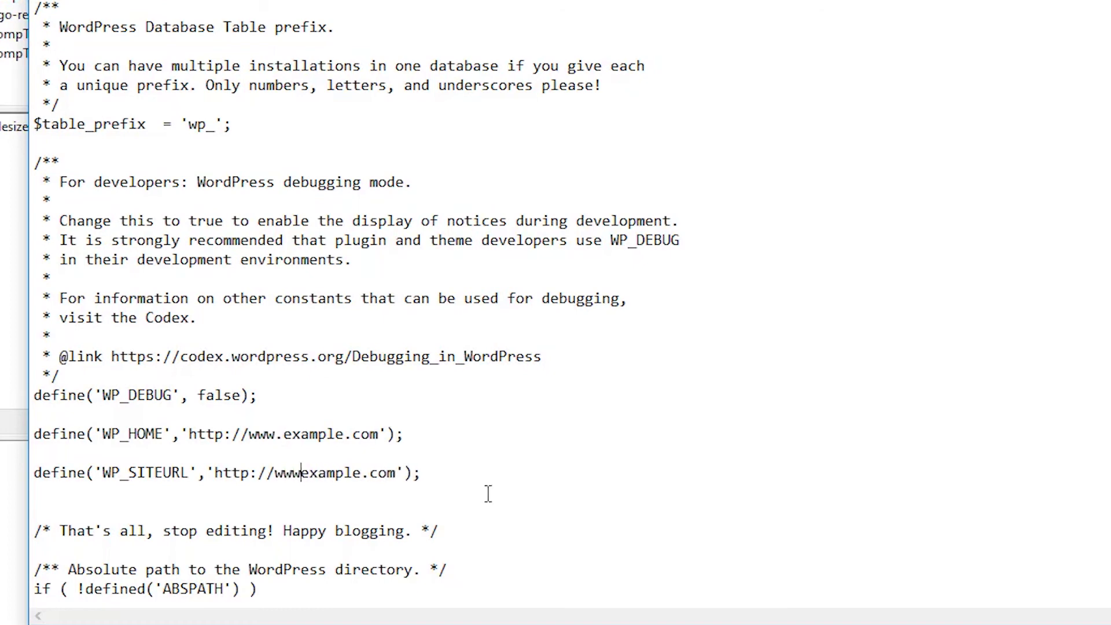
pyautogui.write('.')
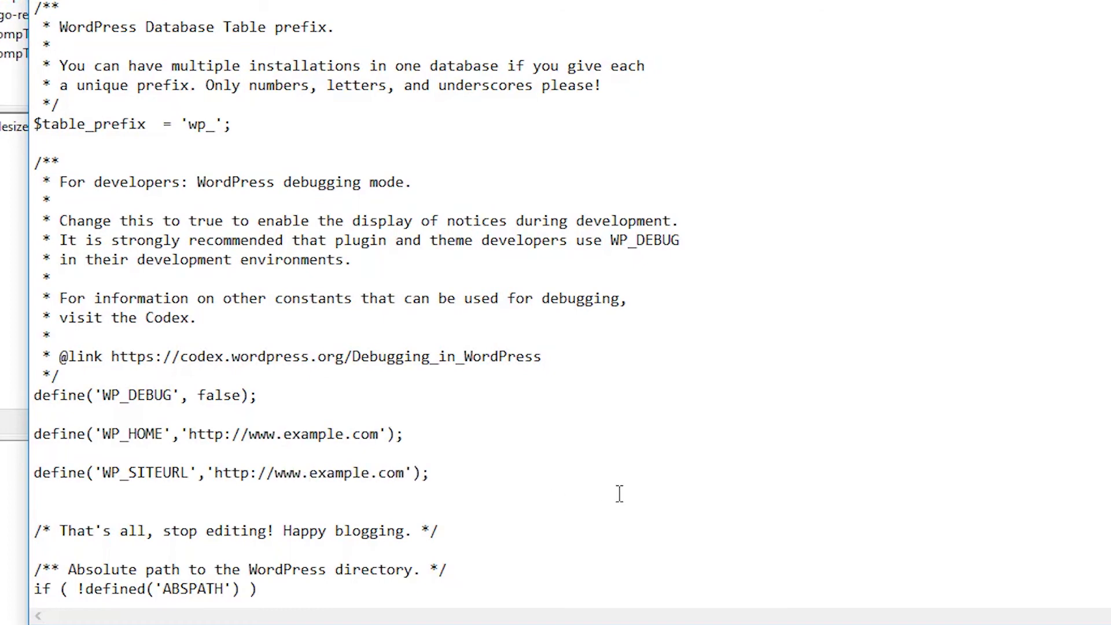
pyautogui.click(619, 493)
pyautogui.click(15, 32)
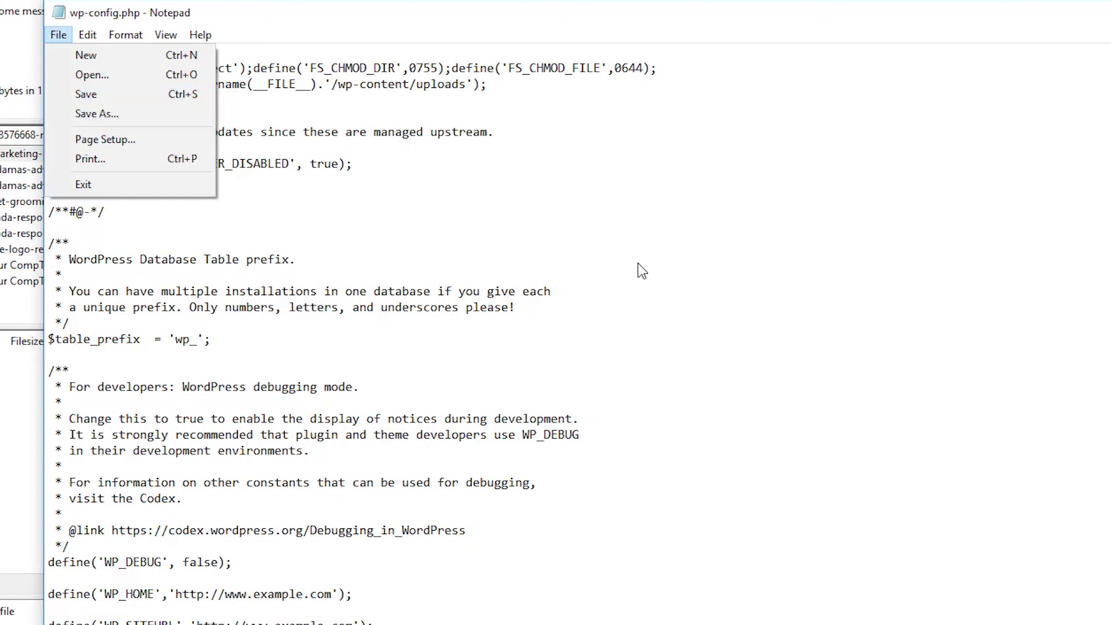
pyautogui.click(883, 295)
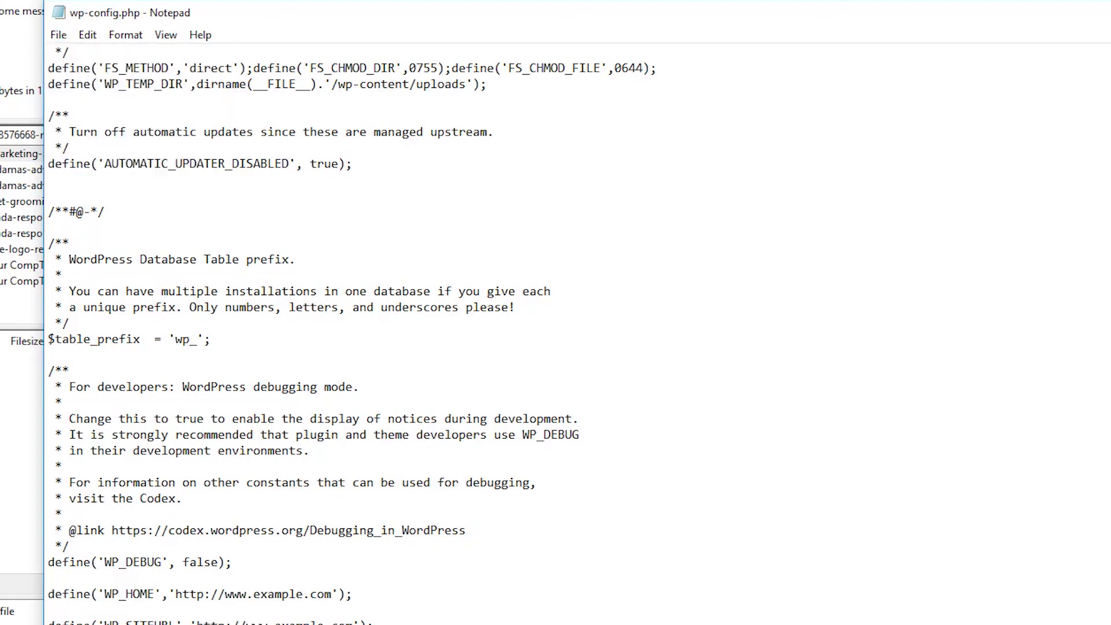